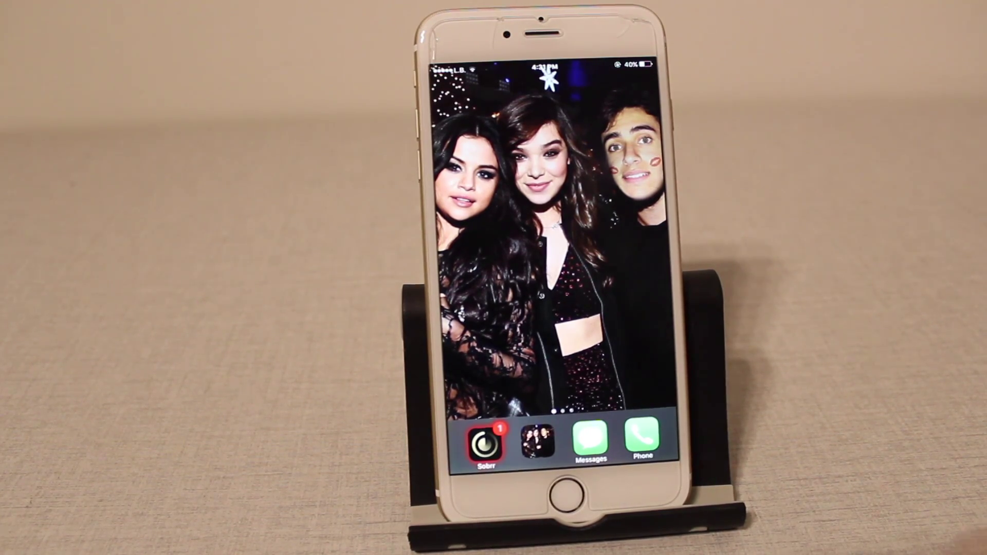
- Open Safari and load the pasted mios.haimawan.com Vidyo download page
{"action": "left_click_drag", "start_coordinate": [617, 309], "coordinate": [478, 309]}
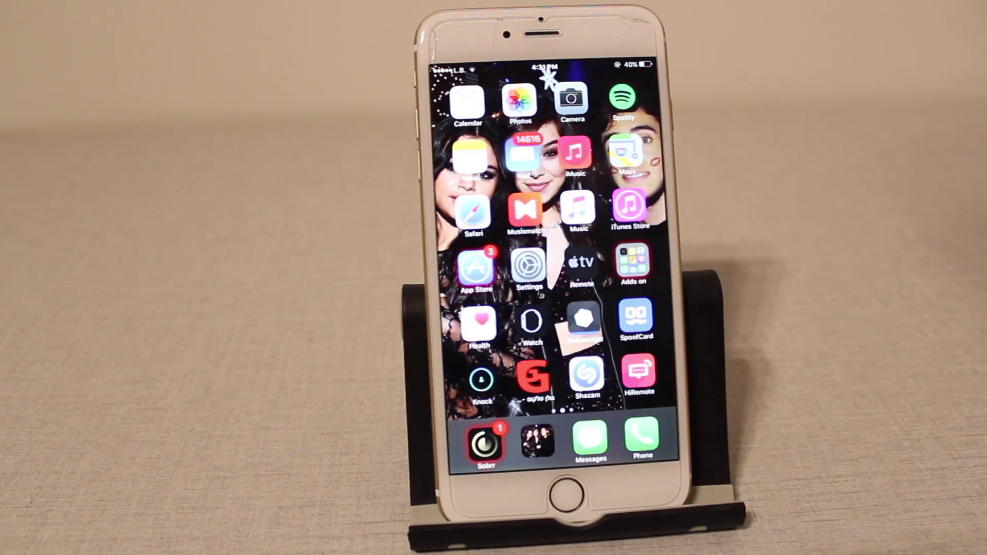
{"action": "left_click", "coordinate": [472, 213]}
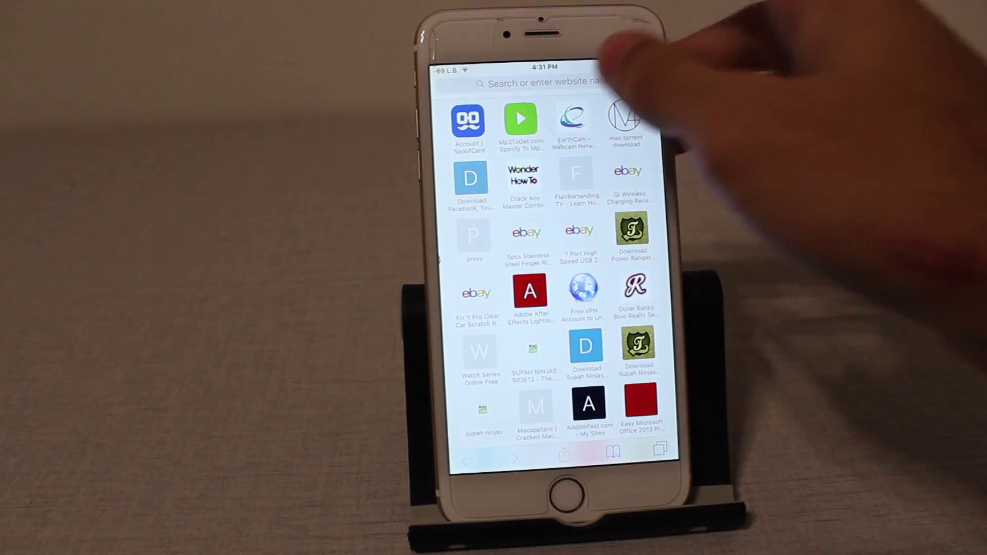
{"action": "left_click", "coordinate": [551, 81]}
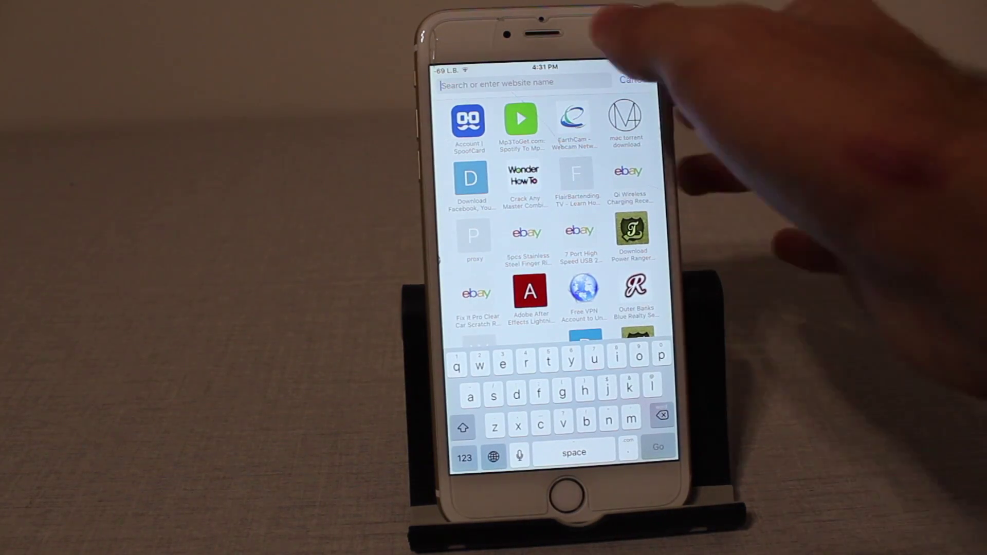
{"action": "left_click", "coordinate": [587, 82]}
{"action": "left_click", "coordinate": [456, 109]}
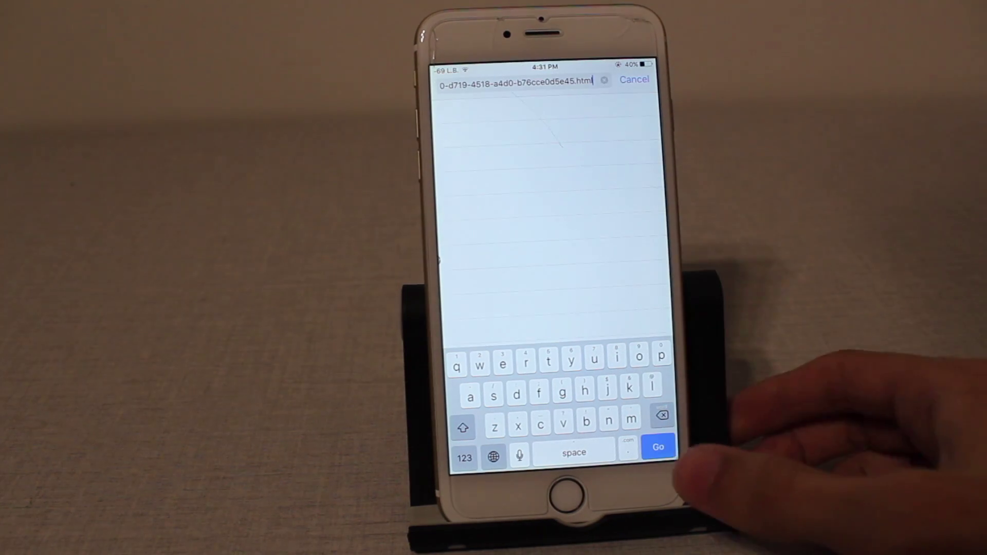
{"action": "left_click", "coordinate": [657, 446]}
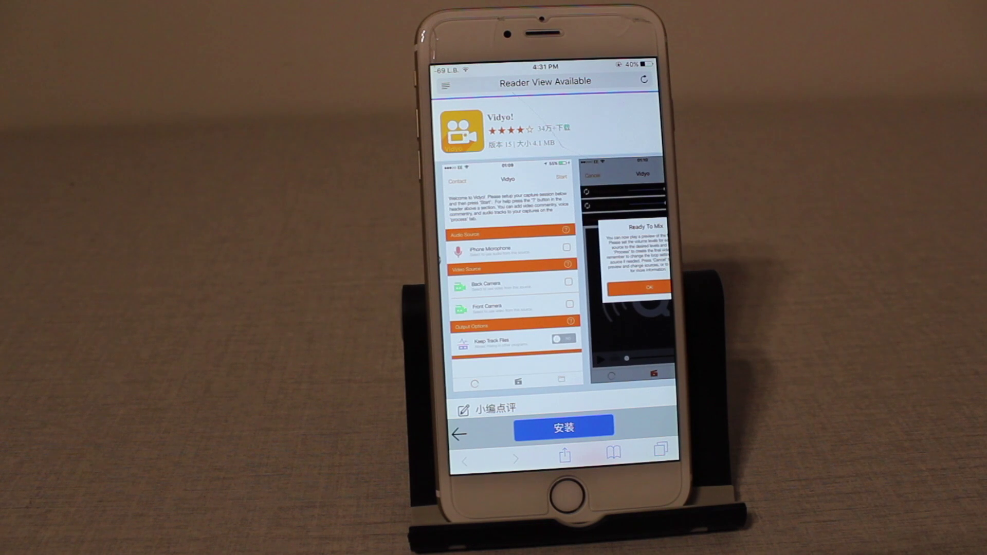
- Install the Vidyo! app via 安装 and Install, then go to the next home-screen page
{"action": "left_click", "coordinate": [561, 428]}
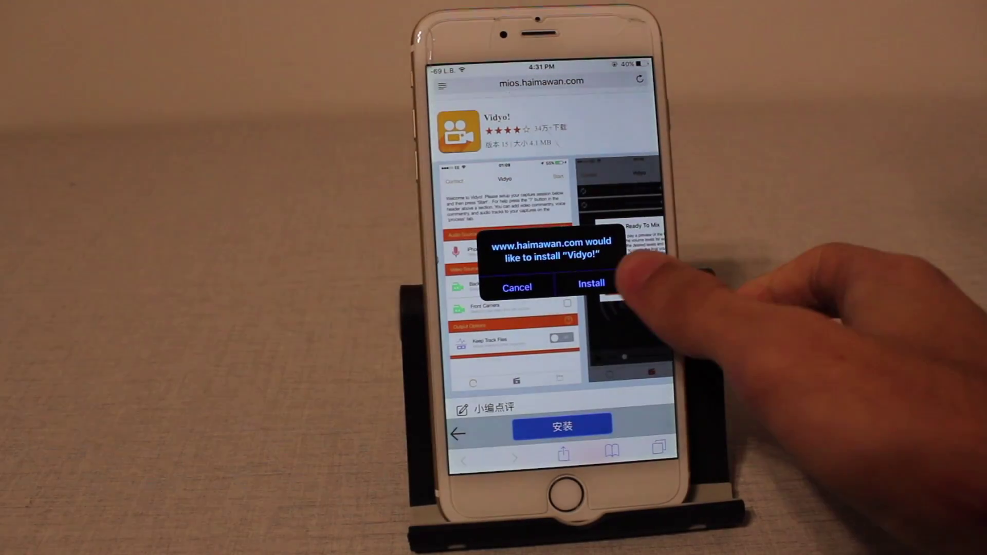
{"action": "left_click", "coordinate": [590, 282]}
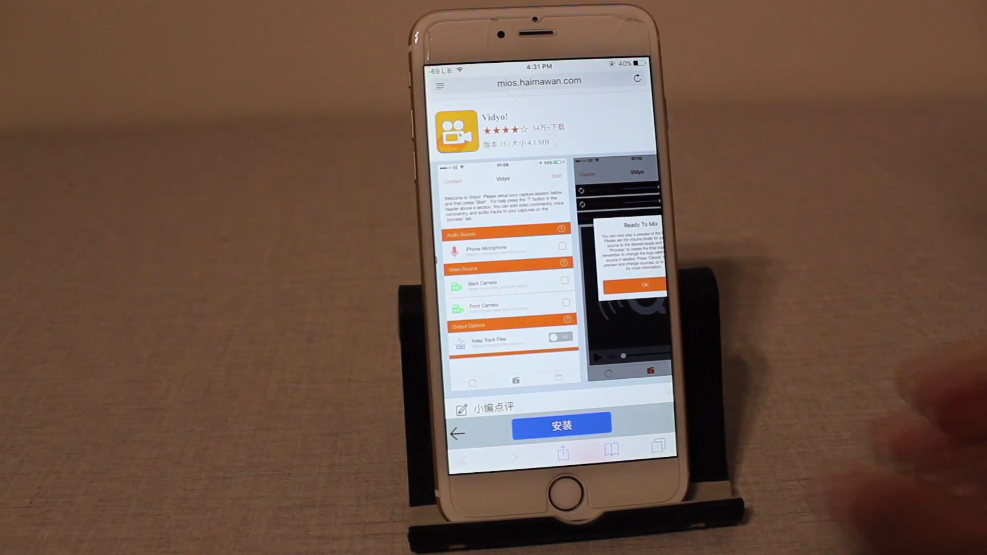
{"action": "left_click", "coordinate": [562, 492]}
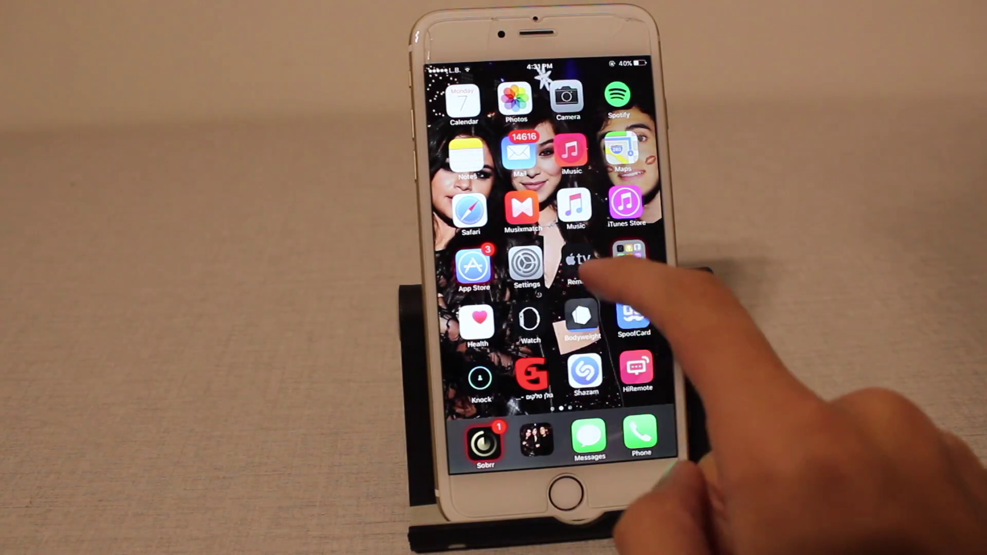
{"action": "left_click_drag", "start_coordinate": [633, 324], "coordinate": [478, 332]}
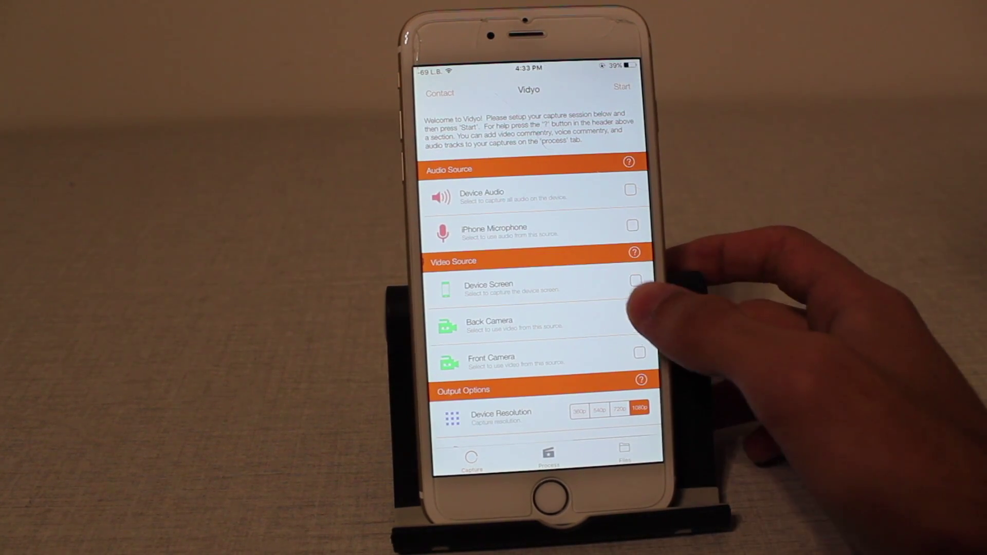
- Choose Device Screen as the video source and start the device-capture tutorial
{"action": "left_click", "coordinate": [635, 280]}
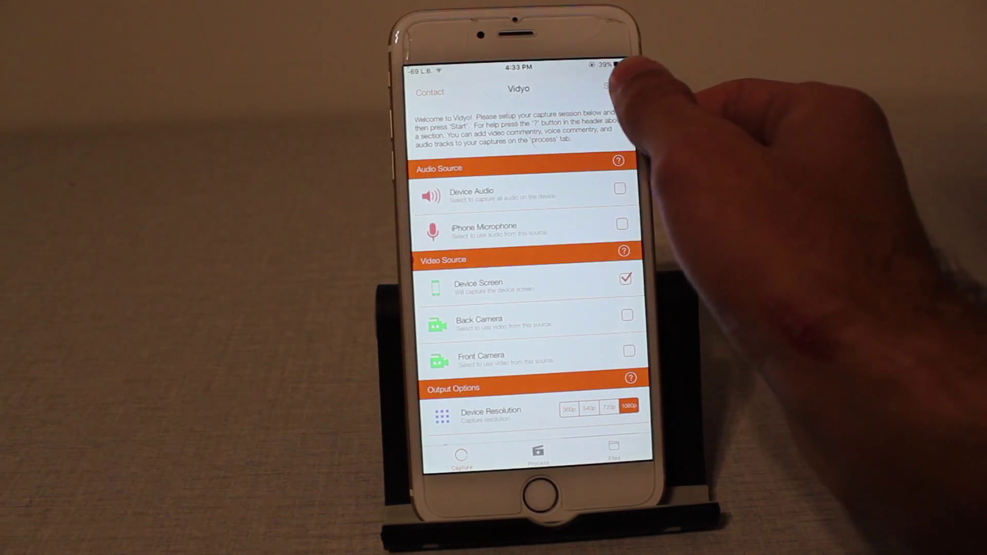
{"action": "left_click", "coordinate": [614, 87]}
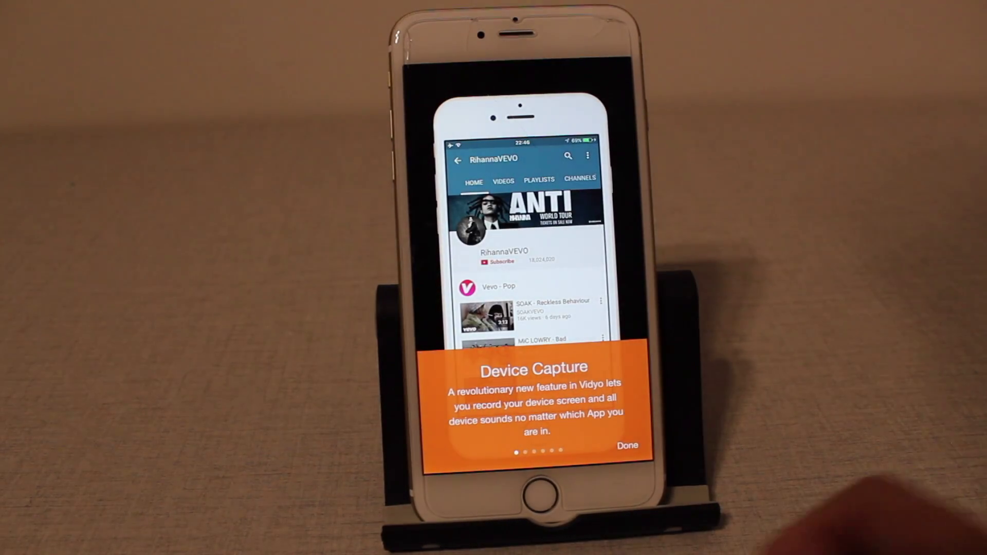
{"action": "left_click_drag", "start_coordinate": [640, 385], "coordinate": [567, 362]}
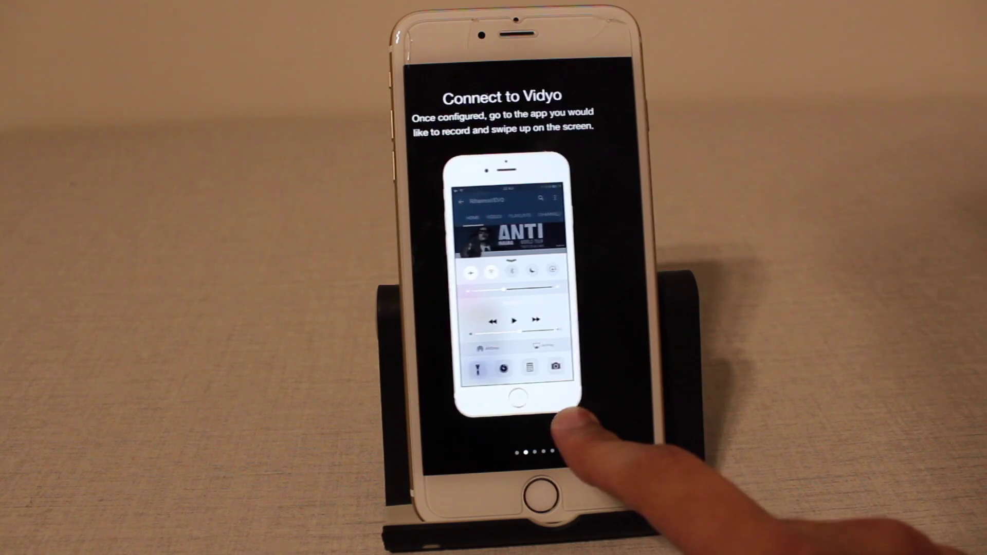
{"action": "left_click_drag", "start_coordinate": [586, 390], "coordinate": [544, 420]}
- Page through the tutorial to Post Processing, finish with Done, and return home
{"action": "left_click_drag", "start_coordinate": [594, 357], "coordinate": [636, 362]}
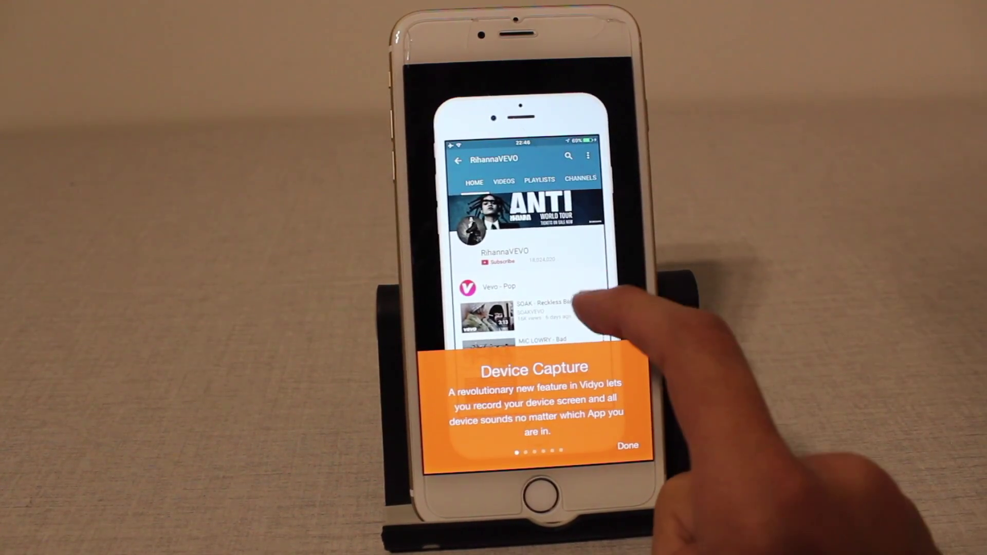
{"action": "left_click_drag", "start_coordinate": [660, 308], "coordinate": [595, 375]}
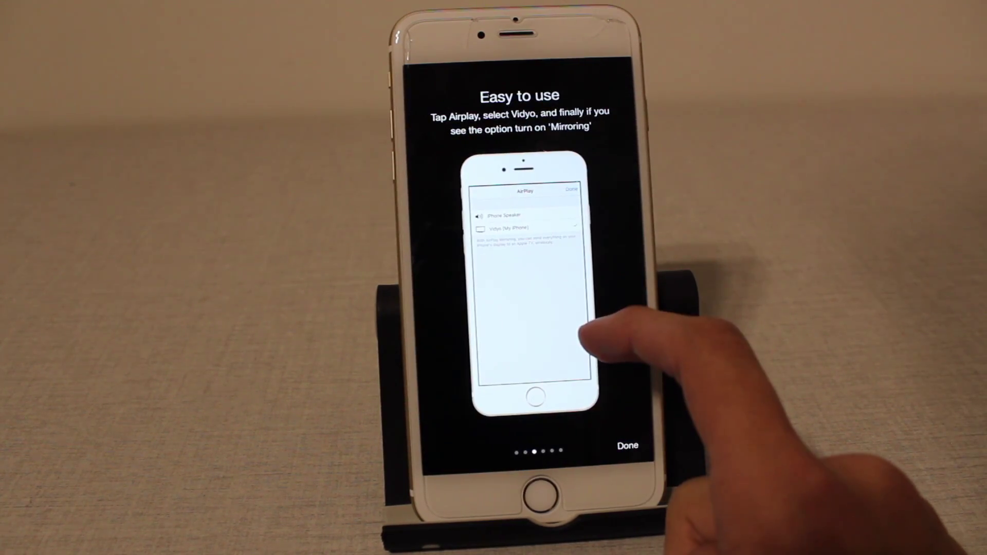
{"action": "left_click_drag", "start_coordinate": [539, 363], "coordinate": [590, 316]}
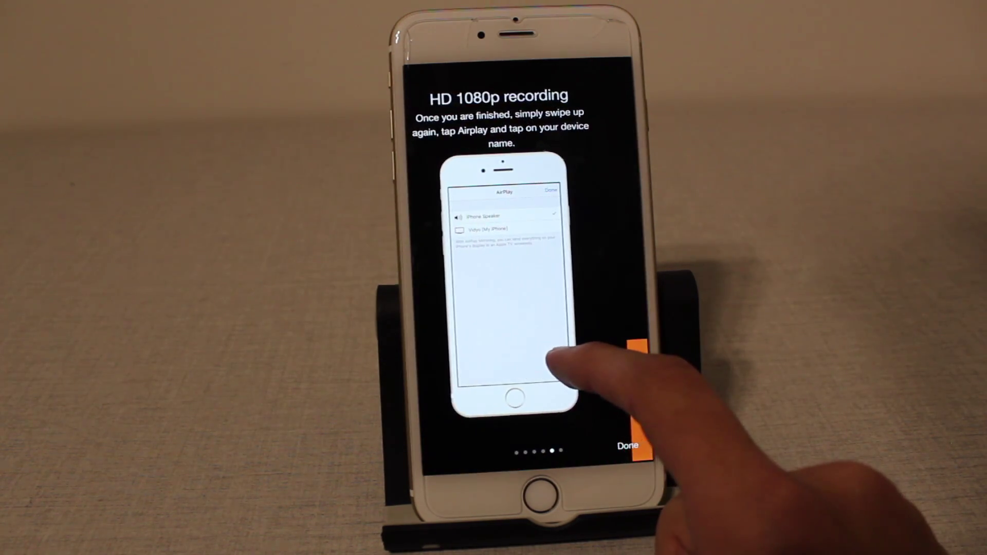
{"action": "left_click_drag", "start_coordinate": [577, 360], "coordinate": [524, 378]}
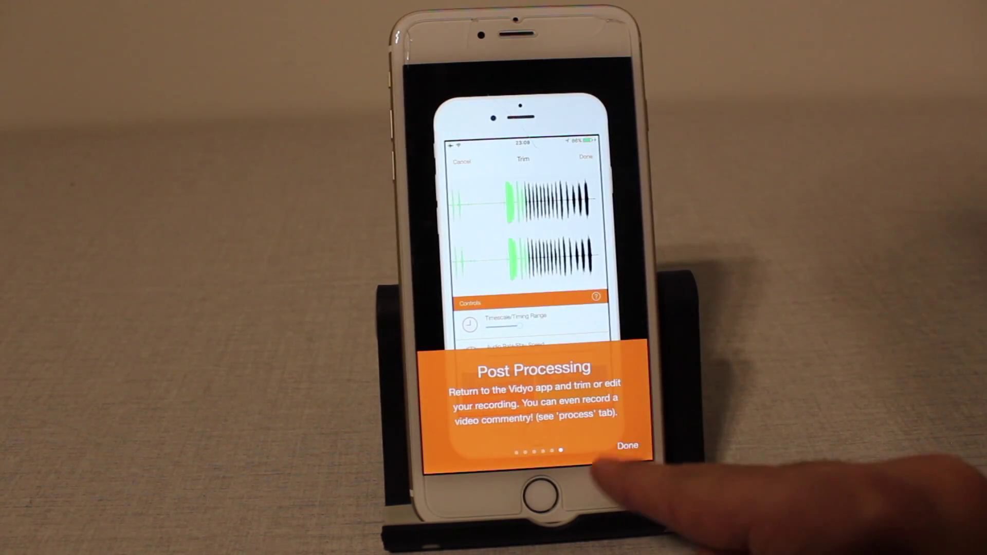
{"action": "left_click", "coordinate": [628, 446]}
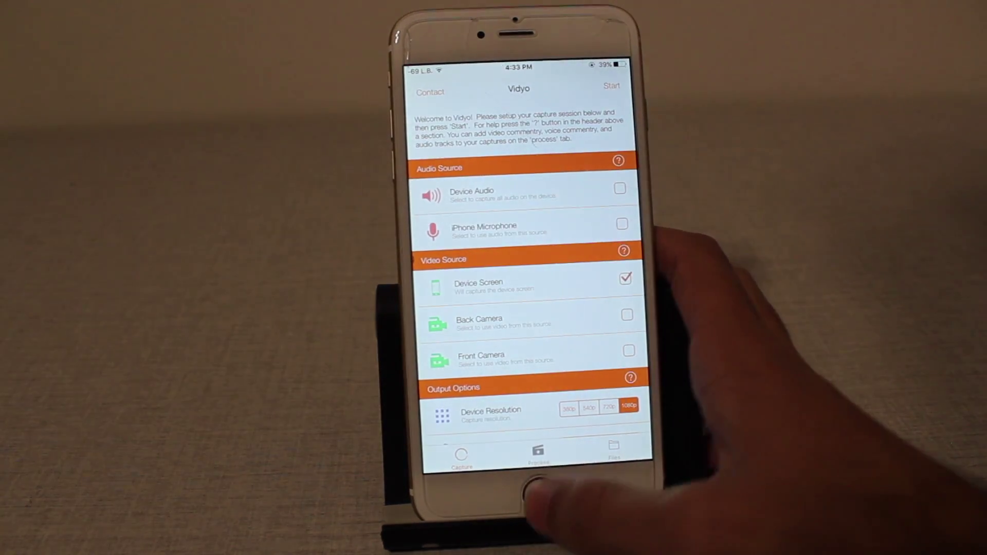
{"action": "left_click", "coordinate": [540, 494]}
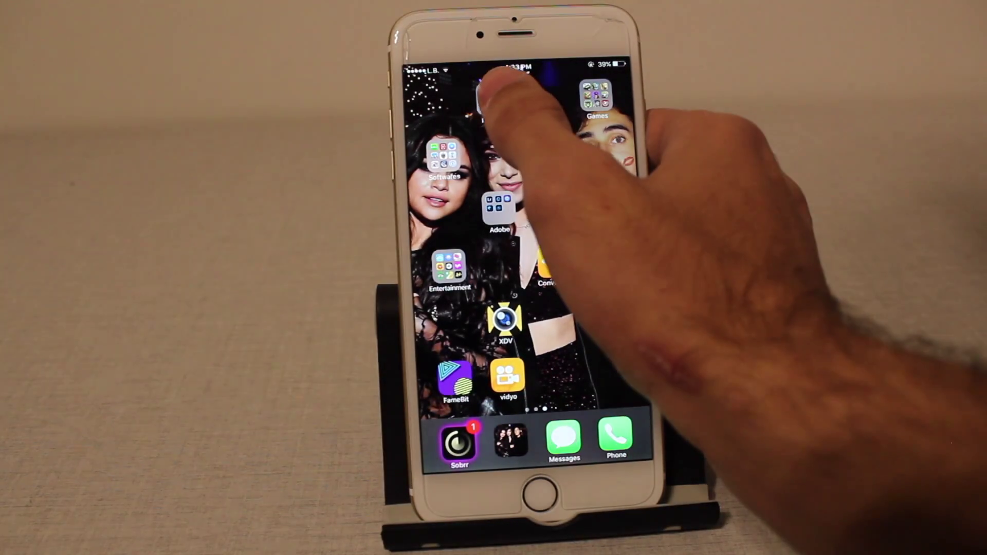
{"action": "left_click", "coordinate": [491, 100]}
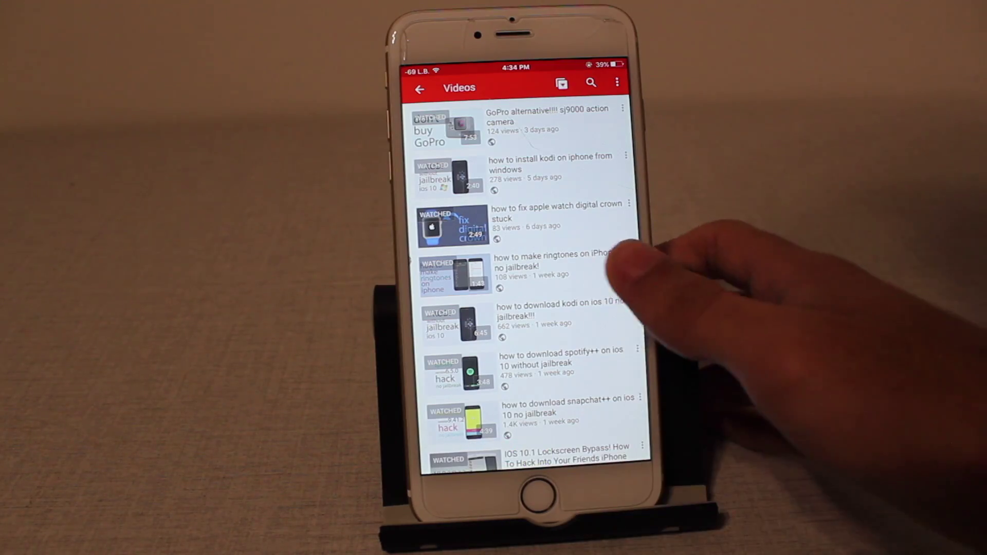
{"action": "left_click_drag", "start_coordinate": [601, 471], "coordinate": [601, 324]}
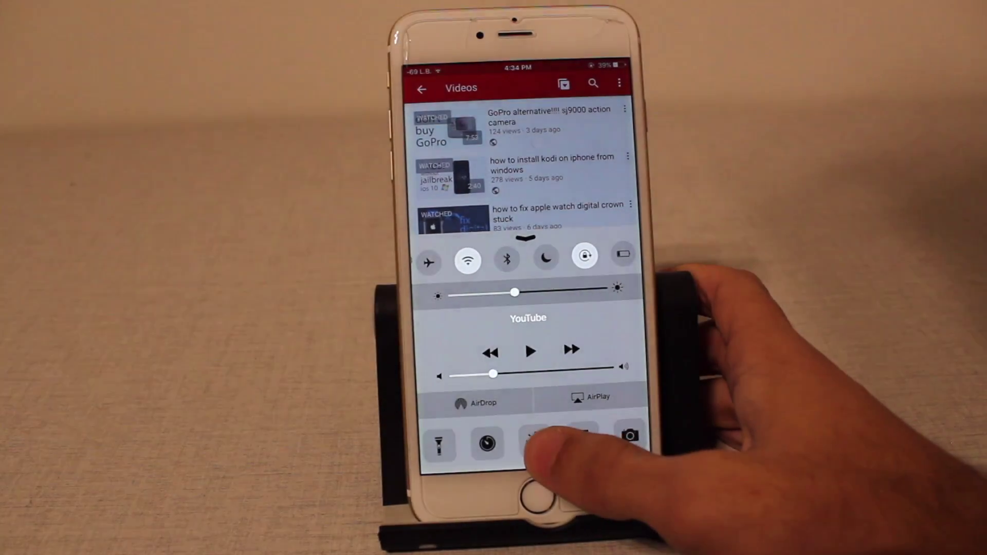
{"action": "left_click", "coordinate": [586, 402]}
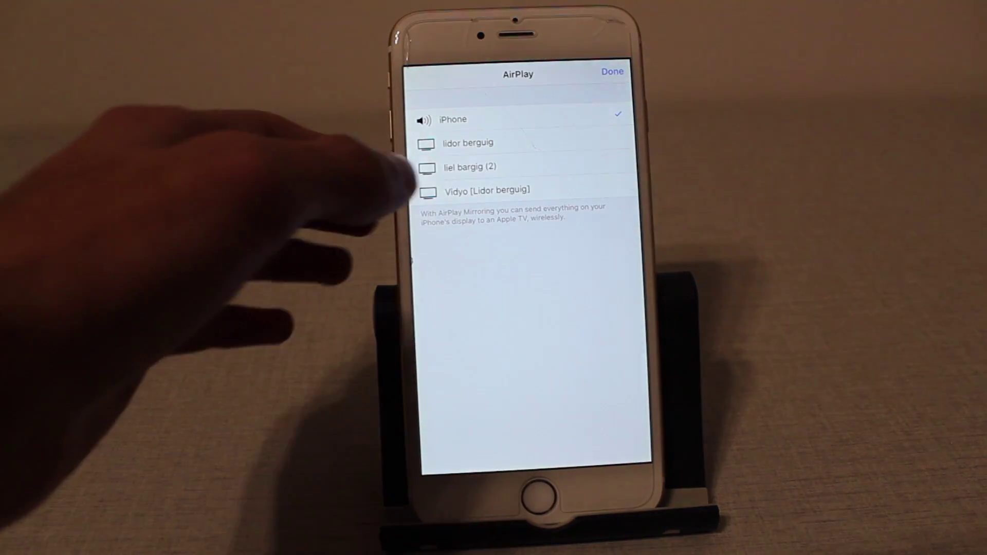
{"action": "left_click", "coordinate": [486, 190]}
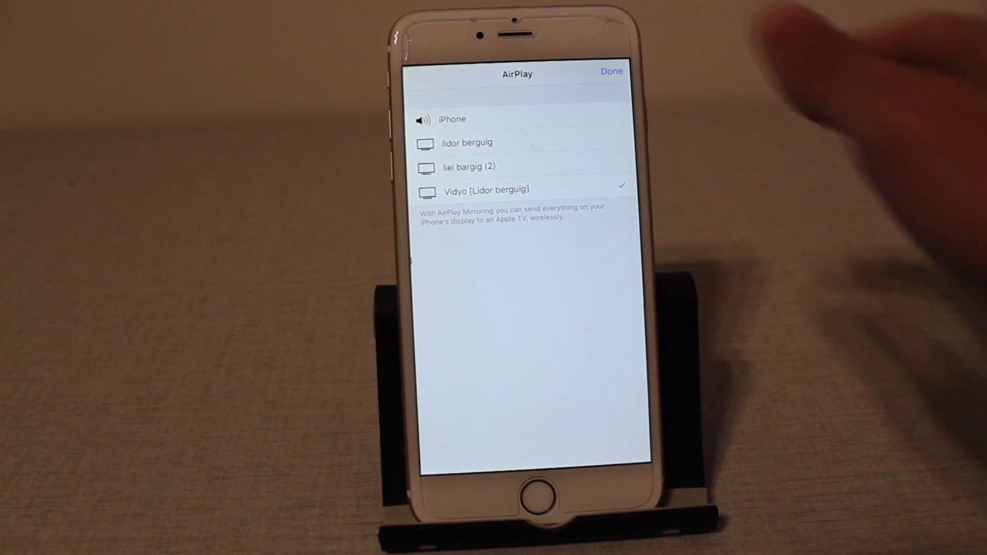
{"action": "left_click", "coordinate": [612, 71]}
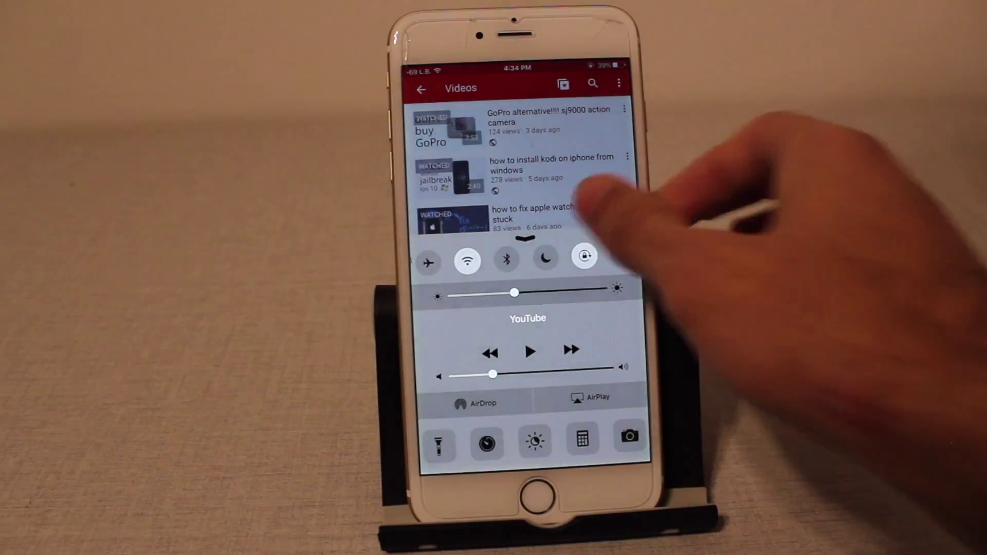
{"action": "left_click", "coordinate": [595, 209]}
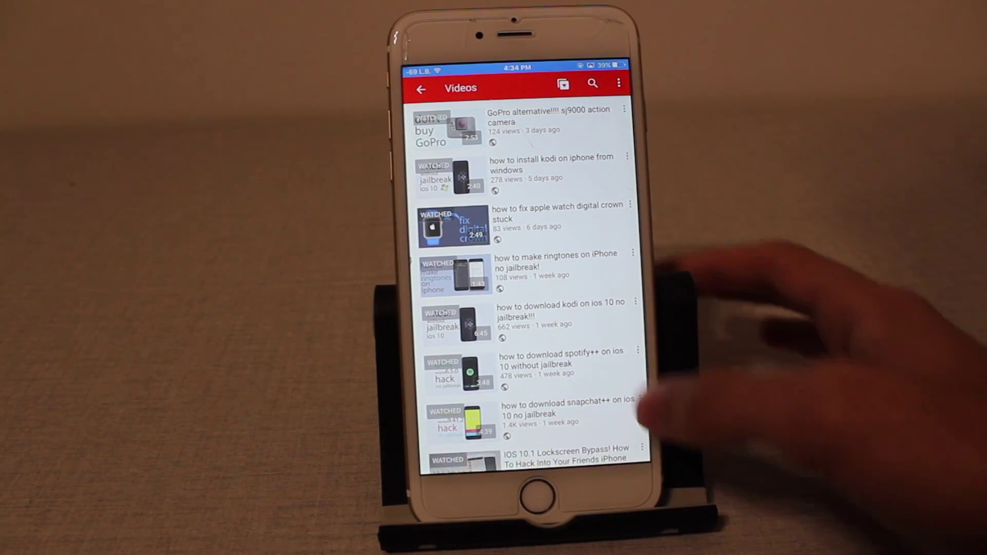
{"action": "scroll", "coordinate": [524, 270], "scroll_direction": "down", "scroll_amount": 10}
{"action": "scroll", "coordinate": [524, 271], "scroll_direction": "up", "scroll_amount": 10}
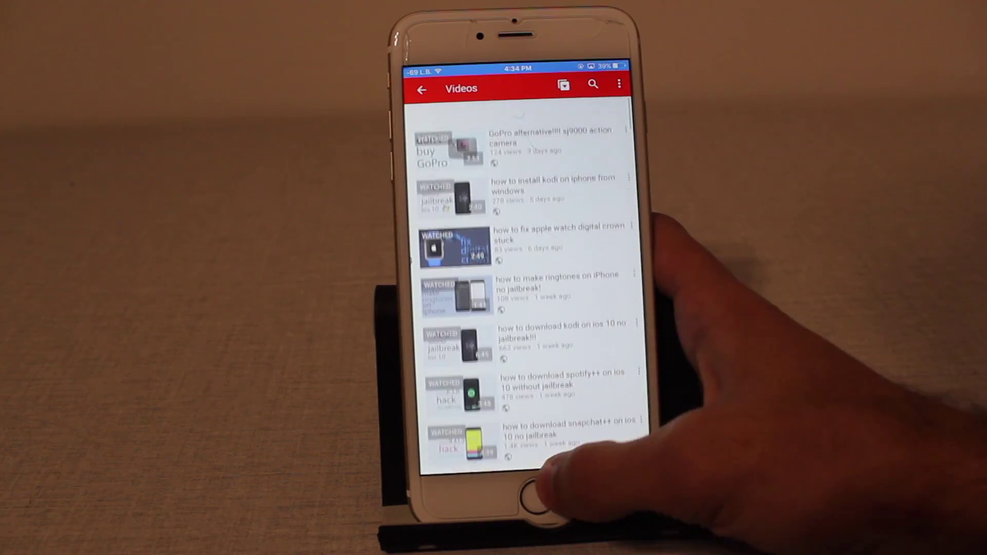
- Switch AirPlay output back to the iPhone and allow Vidyo to access photos
{"action": "left_click", "coordinate": [537, 498]}
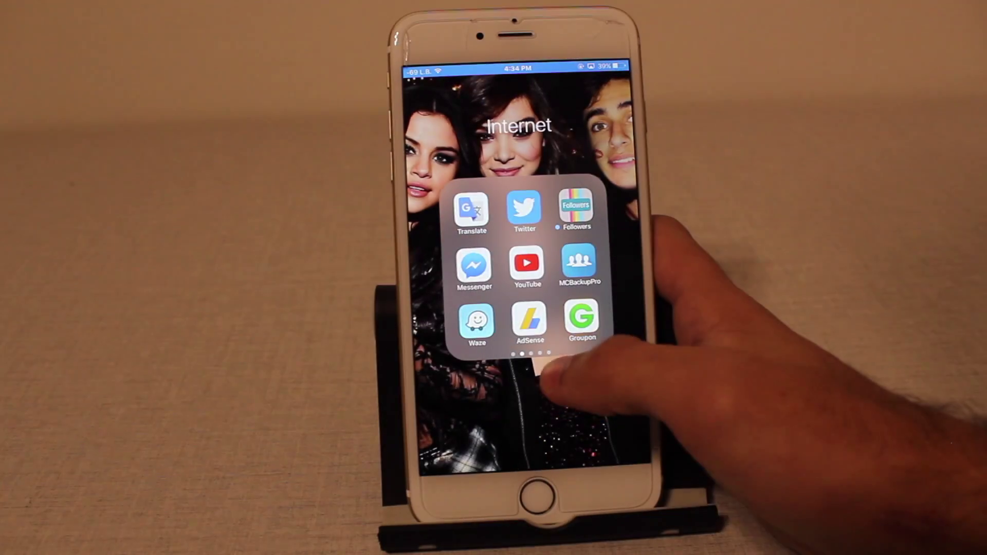
{"action": "left_click", "coordinate": [559, 379]}
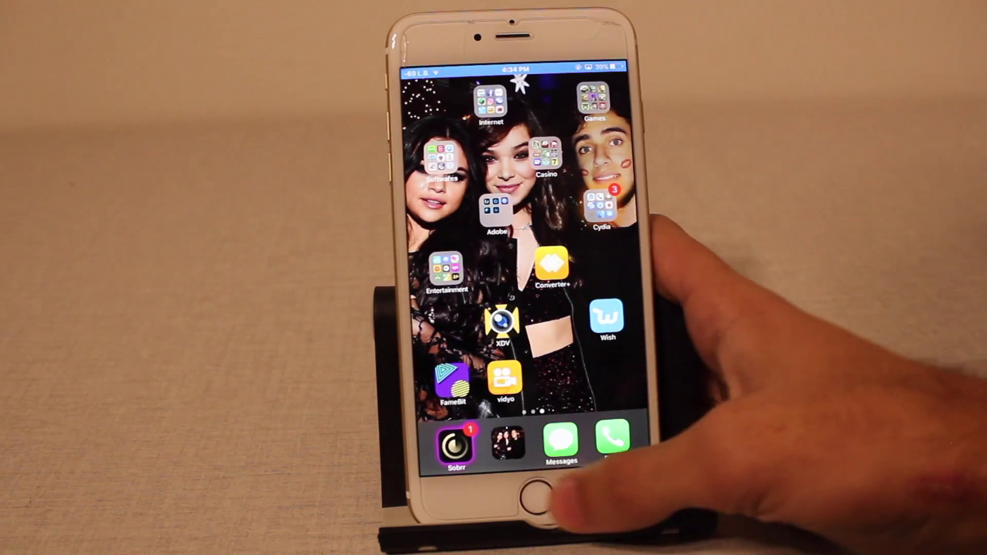
{"action": "left_click_drag", "start_coordinate": [574, 494], "coordinate": [587, 316]}
{"action": "left_click", "coordinate": [564, 400]}
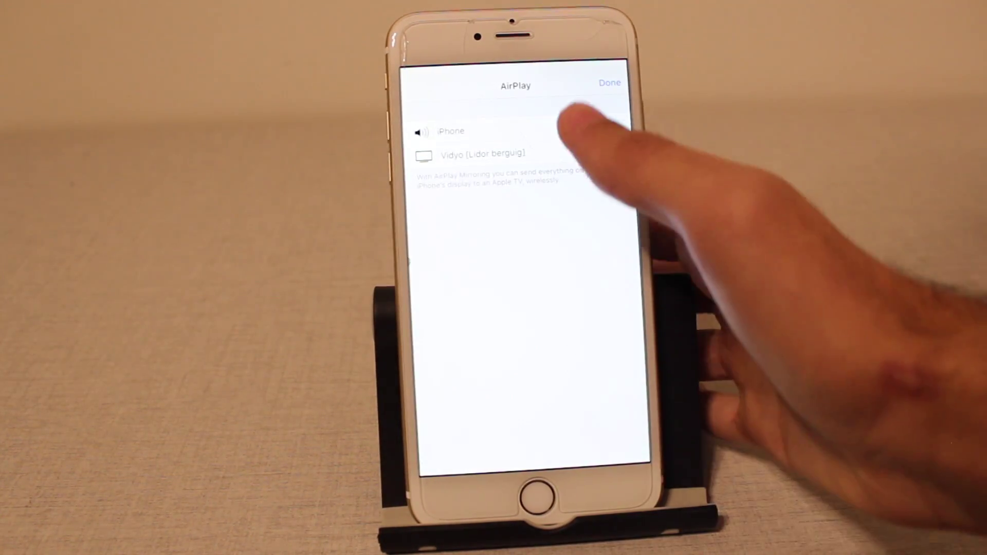
{"action": "left_click", "coordinate": [610, 127]}
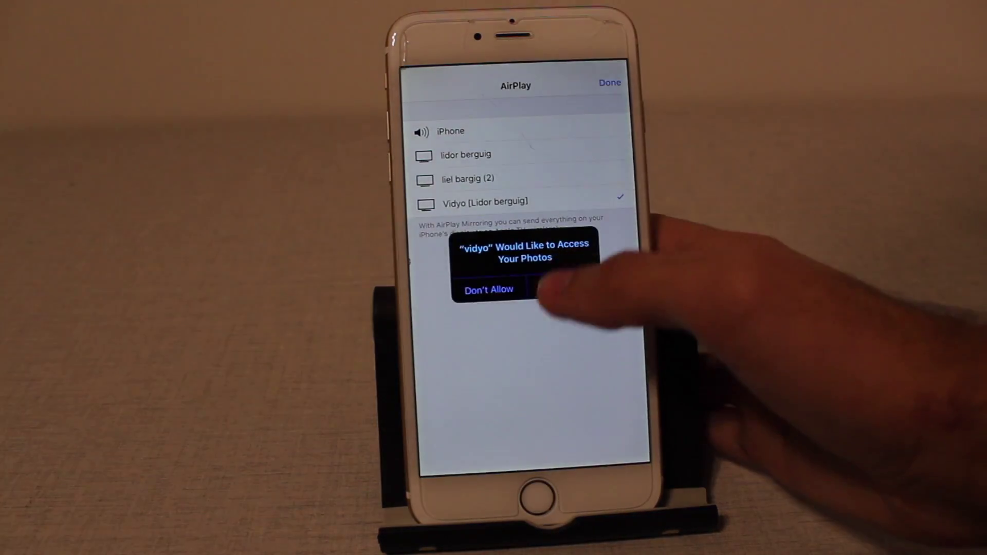
{"action": "left_click", "coordinate": [567, 289]}
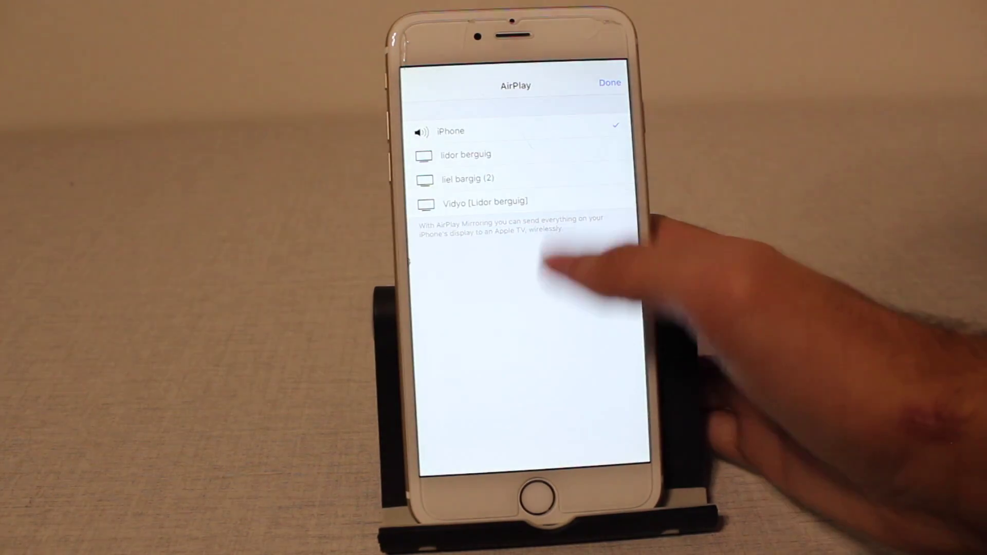
{"action": "left_click", "coordinate": [610, 83]}
{"action": "left_click_drag", "start_coordinate": [525, 254], "coordinate": [540, 432]}
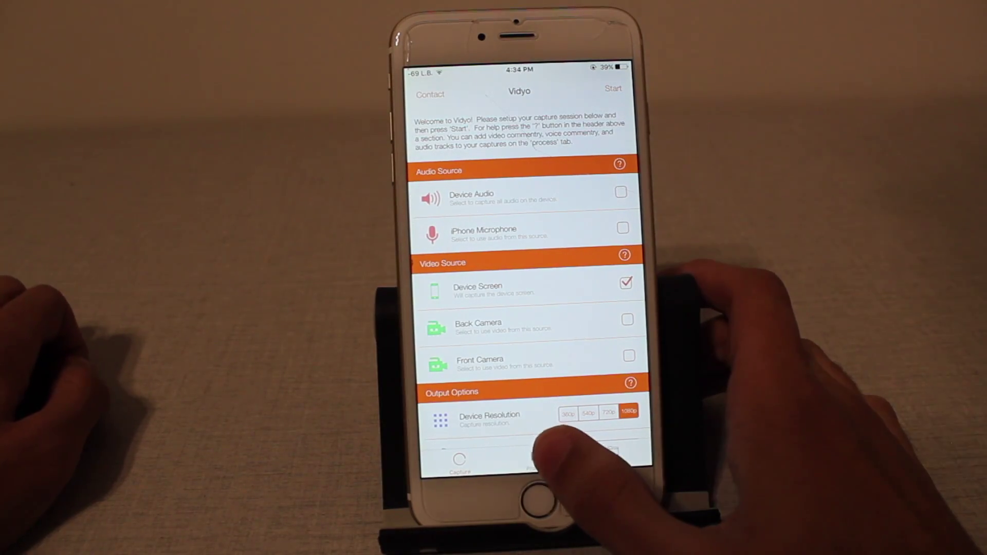
- In the Process tab, pick the recording from the Videos album and play it
{"action": "left_click", "coordinate": [536, 459]}
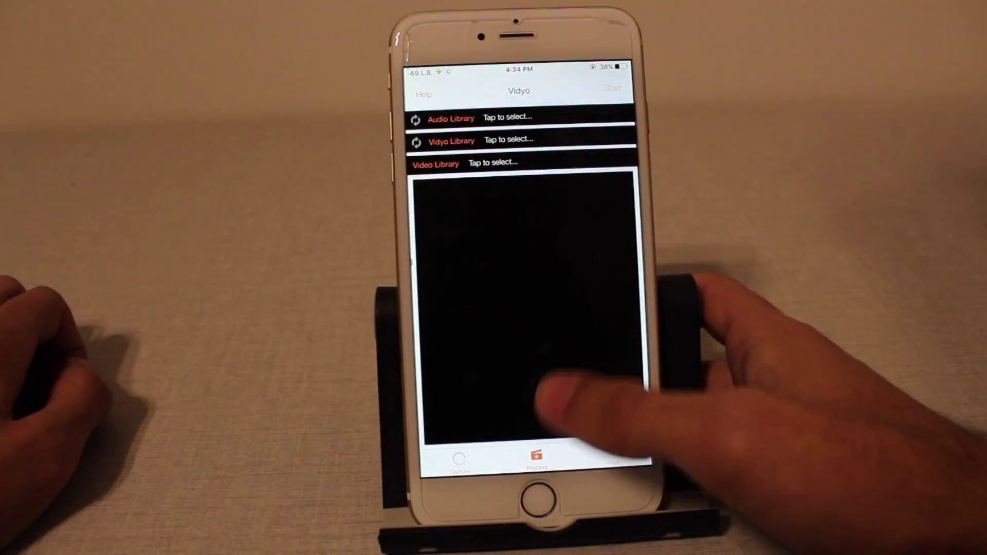
{"action": "left_click", "coordinate": [459, 459]}
{"action": "scroll", "coordinate": [540, 308], "scroll_direction": "down", "scroll_amount": 2}
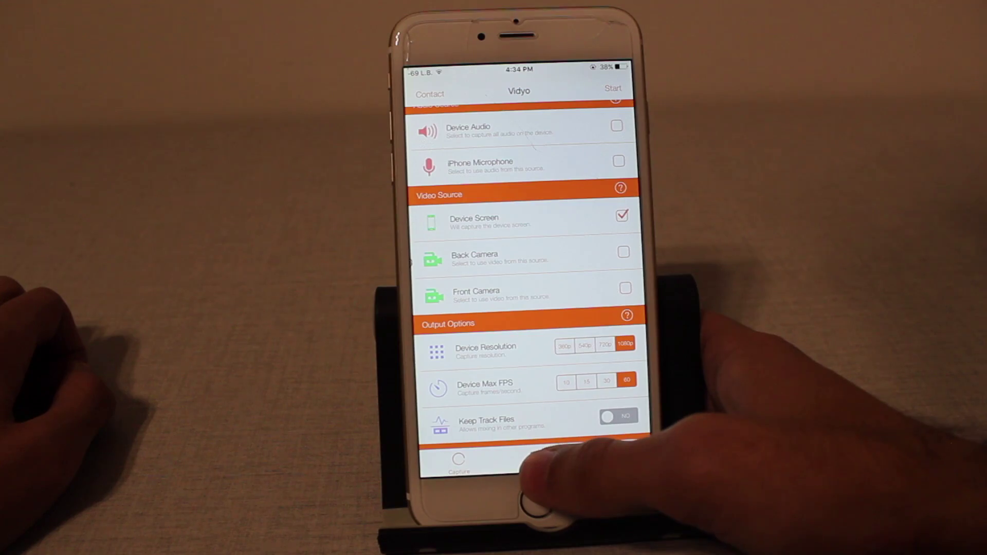
{"action": "left_click", "coordinate": [533, 459]}
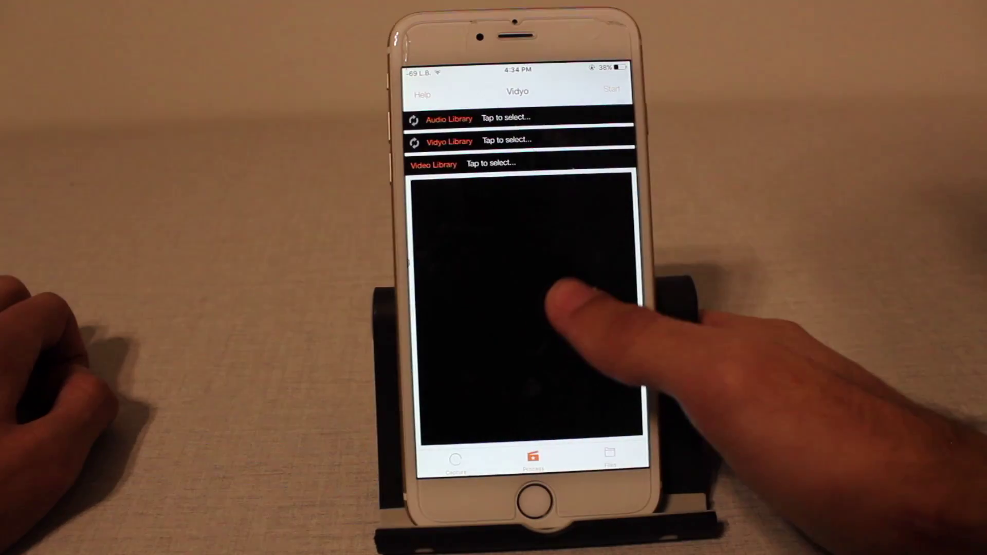
{"action": "left_click", "coordinate": [493, 163]}
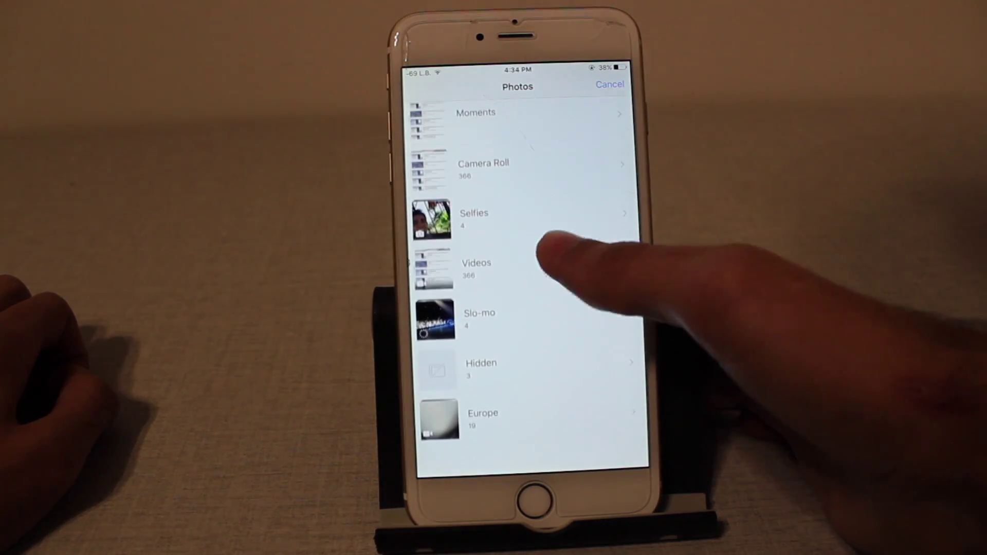
{"action": "left_click", "coordinate": [540, 270]}
{"action": "left_click", "coordinate": [497, 446]}
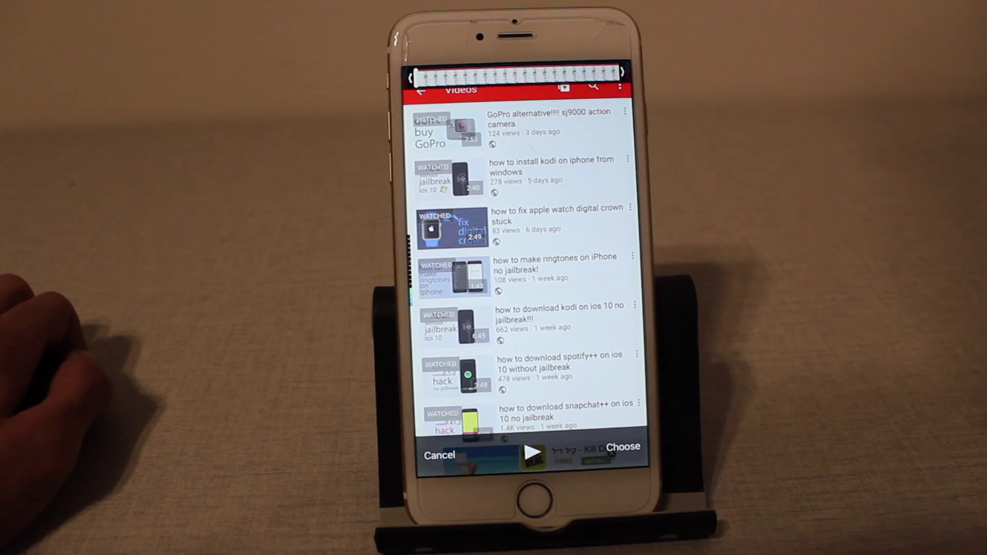
{"action": "left_click", "coordinate": [530, 453]}
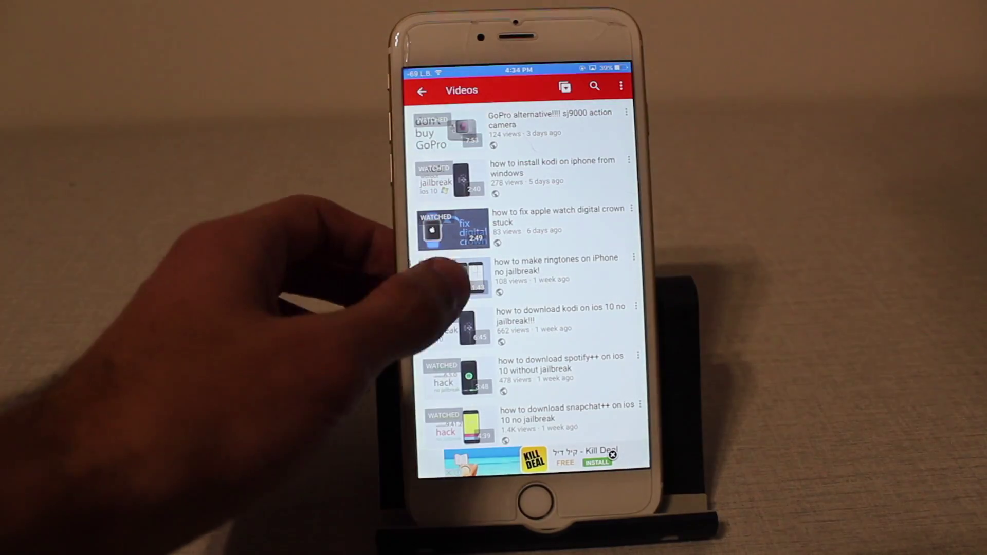
{"action": "left_click", "coordinate": [444, 259]}
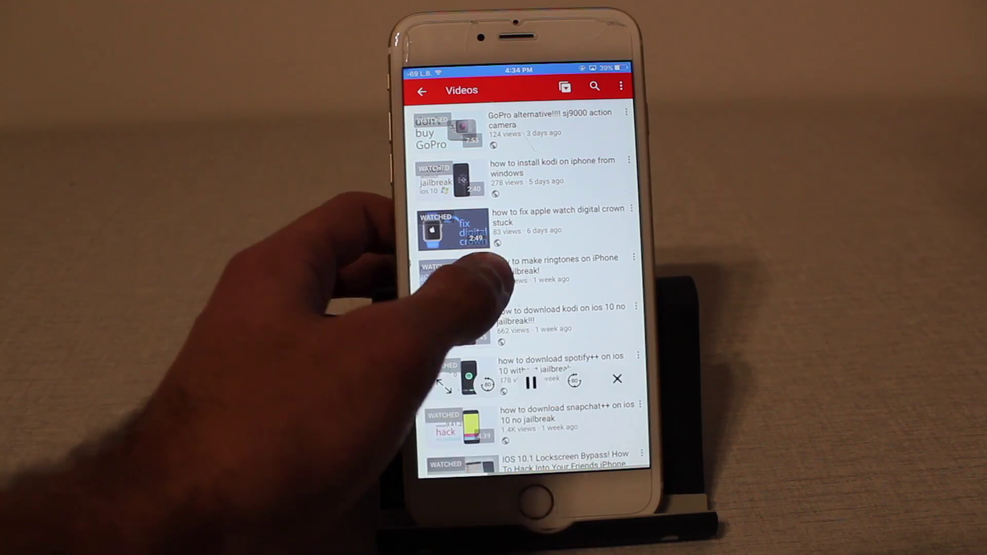